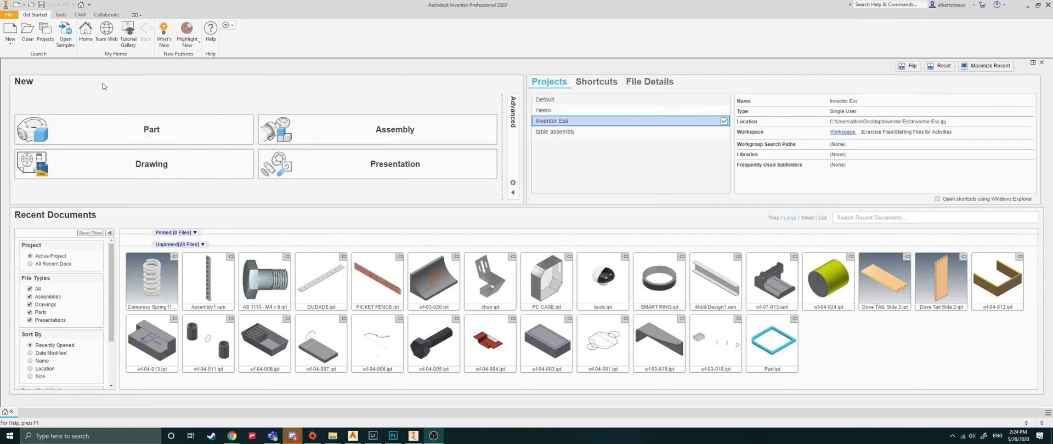
Step: Open WFP-ACD-A-10-RenderA.dwg from the ACD-A-10 folder and accept the outside-project-path warning
click(27, 41)
key(alt+Left)
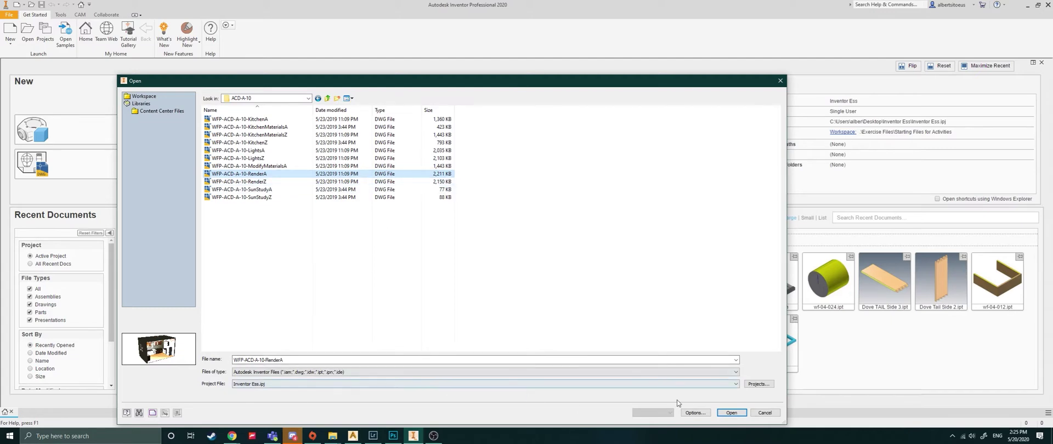
click(731, 412)
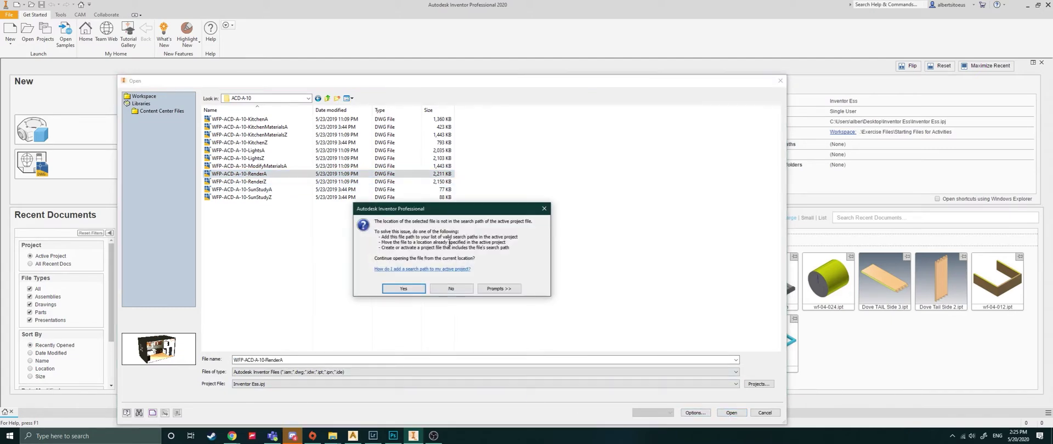
click(403, 290)
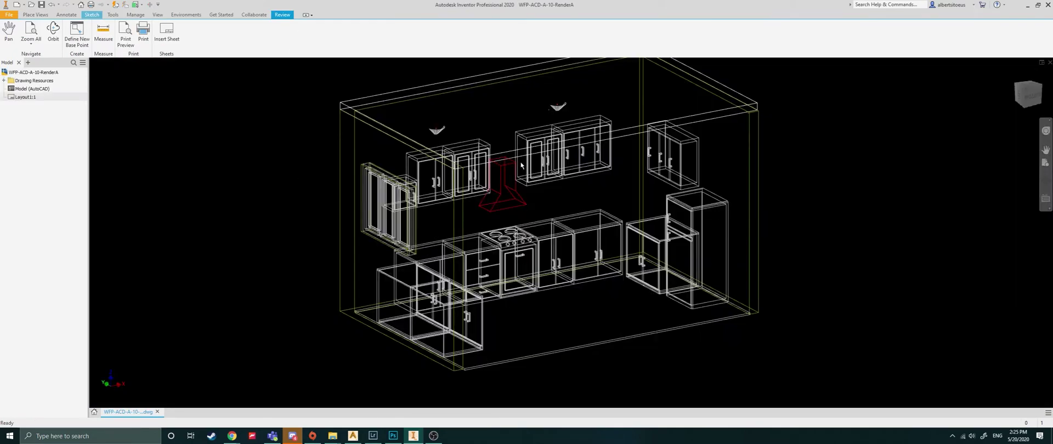
scroll(465, 221, up, 3)
scroll(465, 221, down, 3)
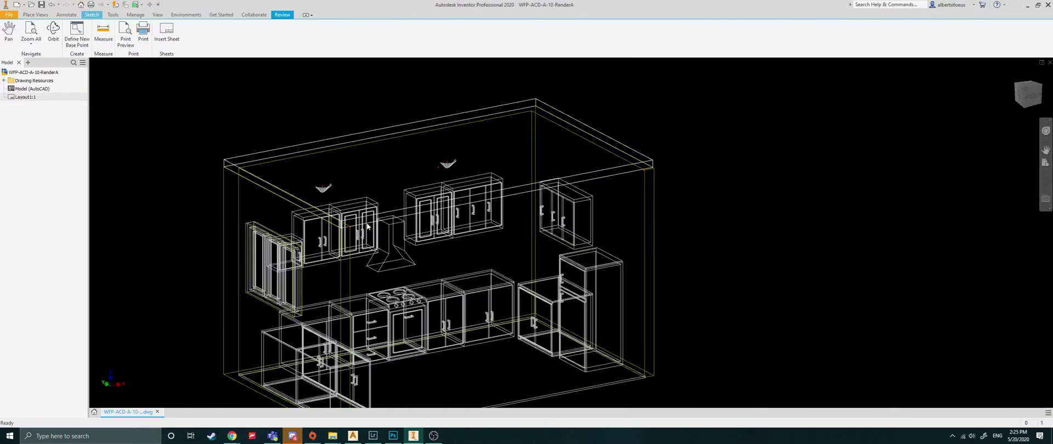
click(25, 90)
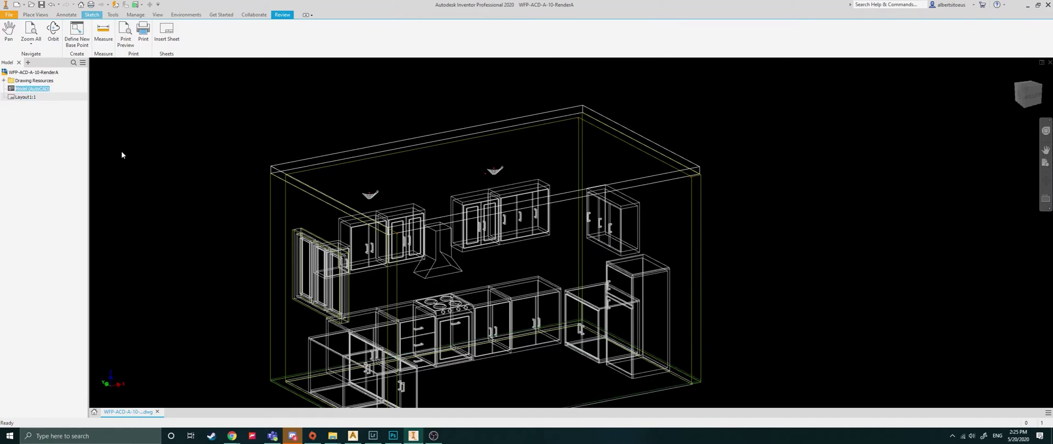
scroll(364, 187, down, 2)
middle_drag(467, 191, 505, 184)
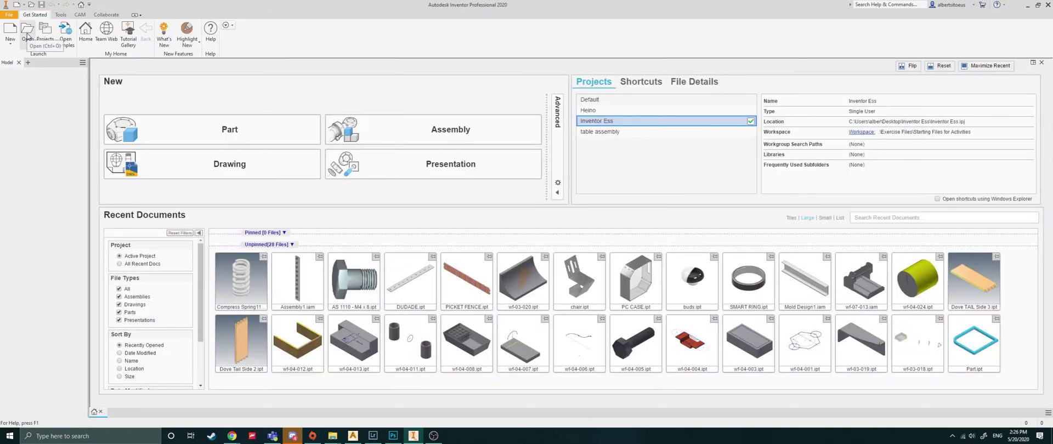
Step: Import WFP-ACD-A-10-RenderA.dwg via Options set to Import, and accept the search-path warning
click(27, 33)
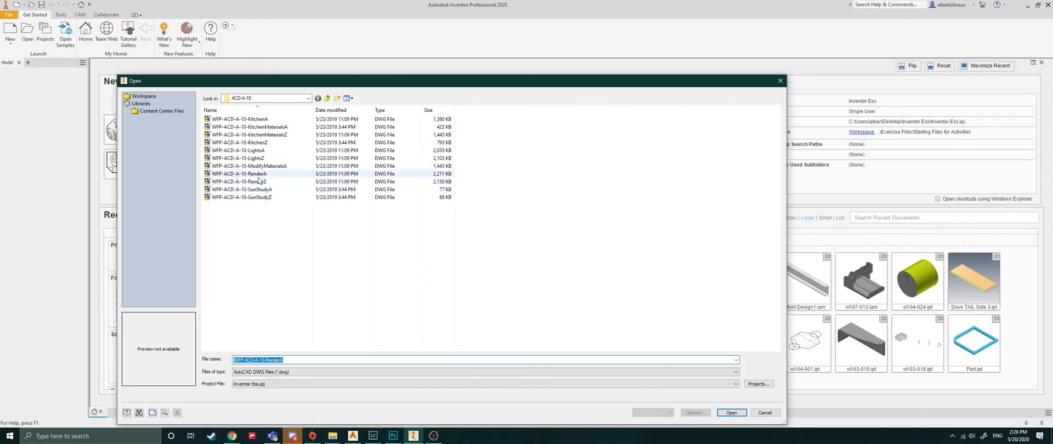
click(247, 174)
click(694, 414)
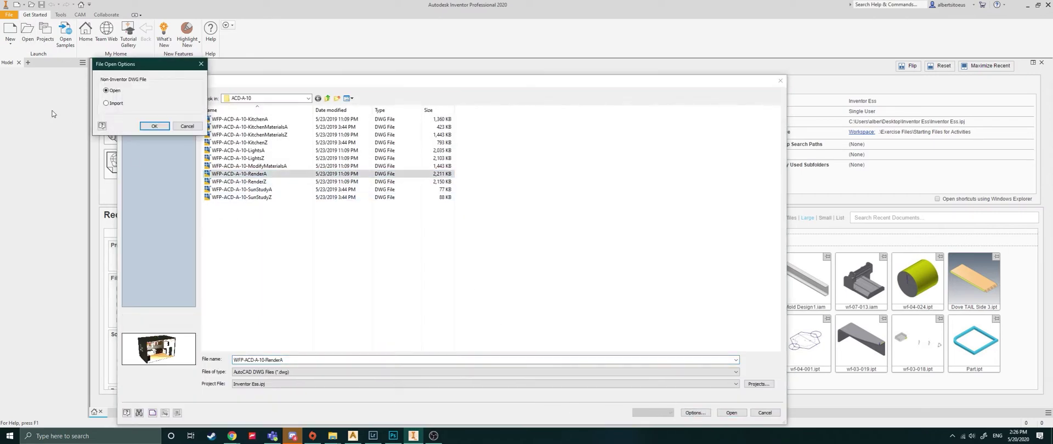
click(154, 126)
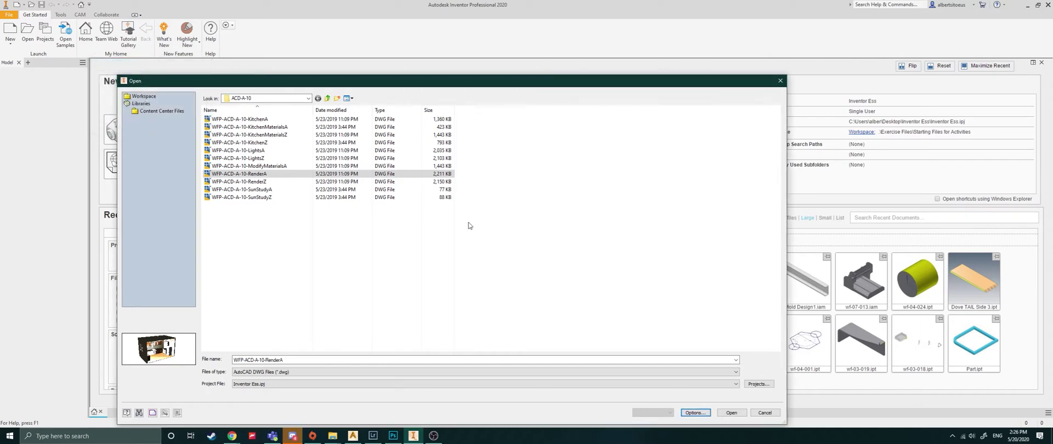
click(732, 412)
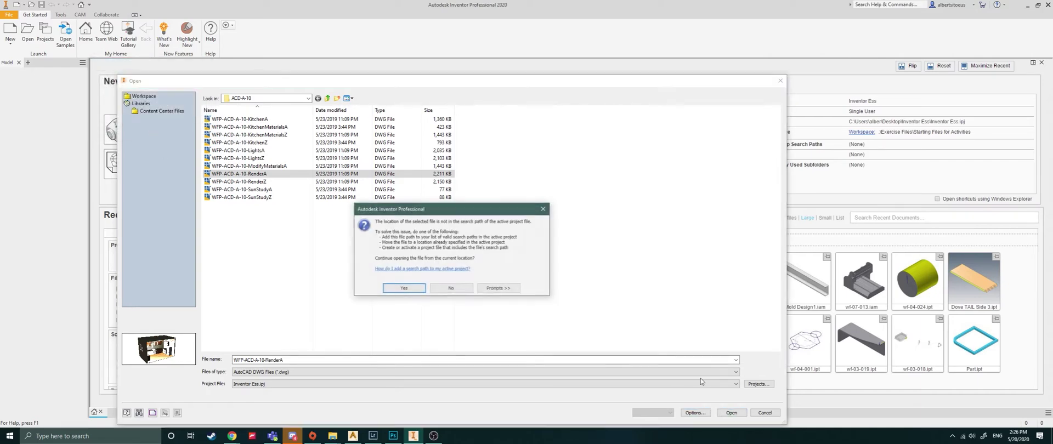
click(428, 287)
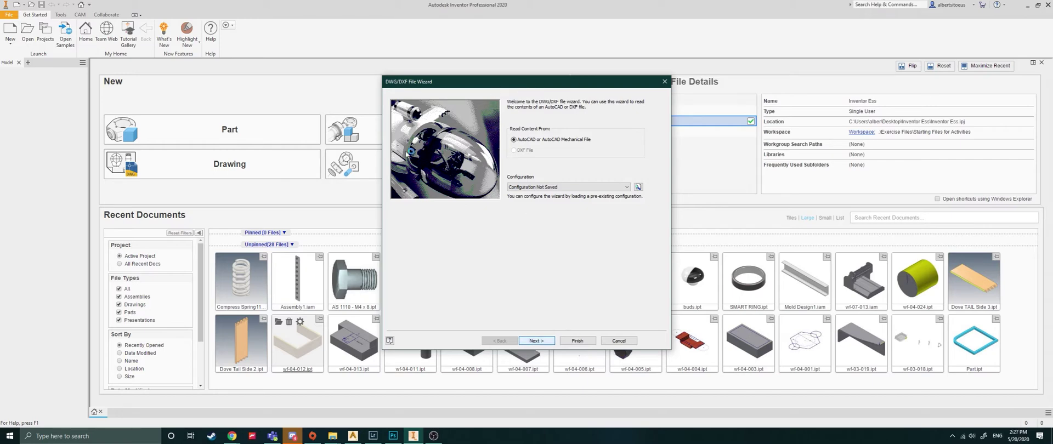
Step: Launch Windows Task Manager with Ctrl+Shift+Esc over the waiting import wizard
key(ctrl+shift+Escape)
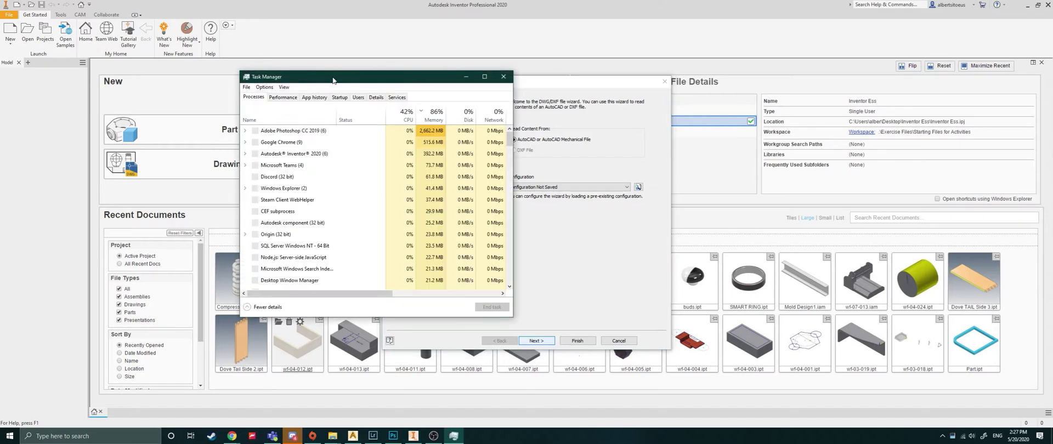
Step: Show Task Manager's Performance tab, move it aside, and advance the wizard to layer options
click(282, 98)
drag(345, 77, 187, 61)
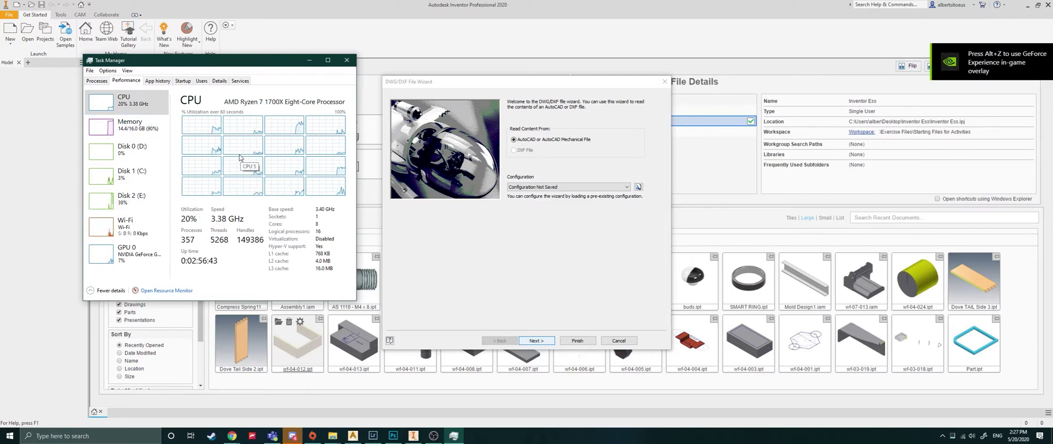
key(Return)
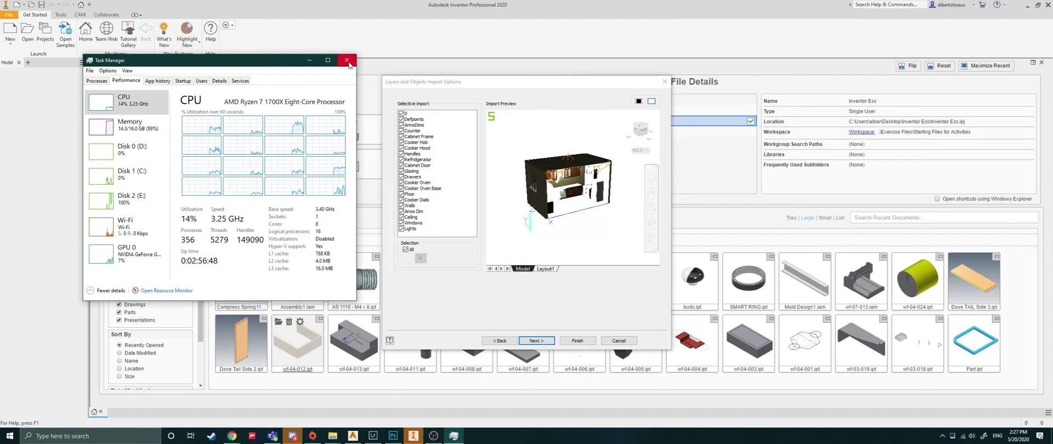
Step: Close Task Manager, check the Layout1 and Model previews, and keep all layers
key(alt+F4)
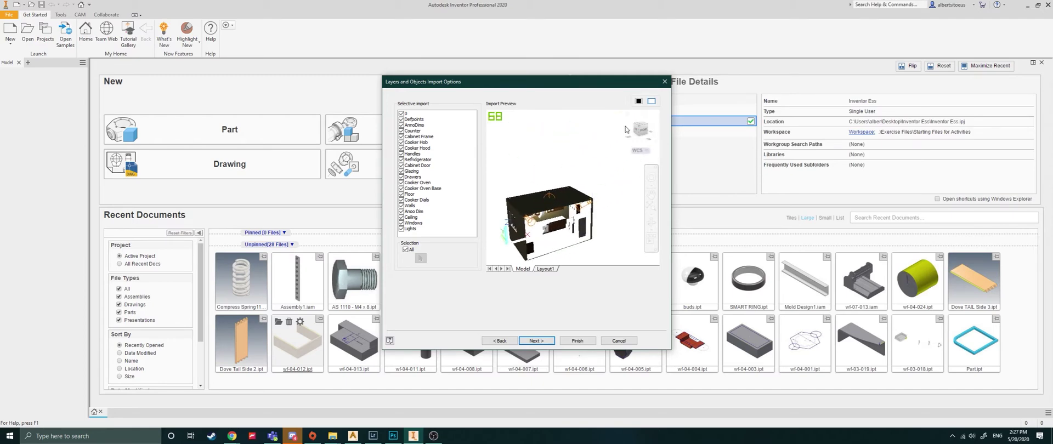
shift+middle_drag(554, 231, 562, 249)
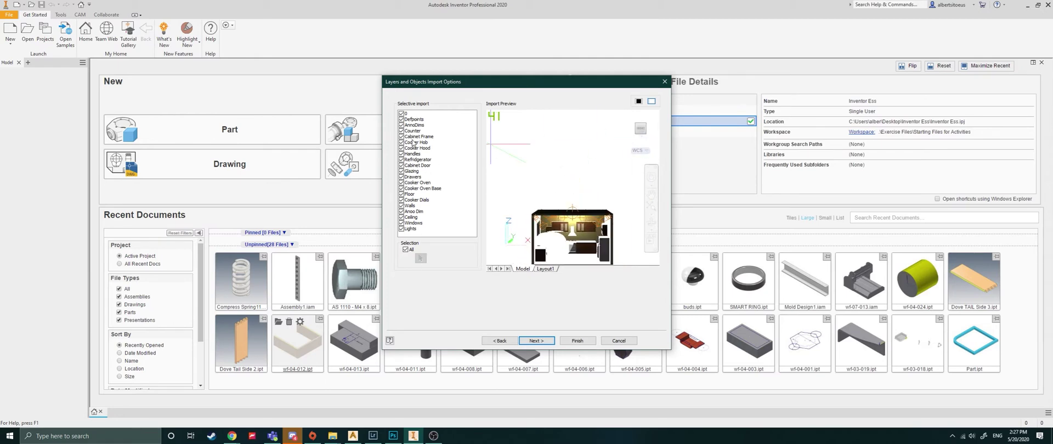
click(543, 269)
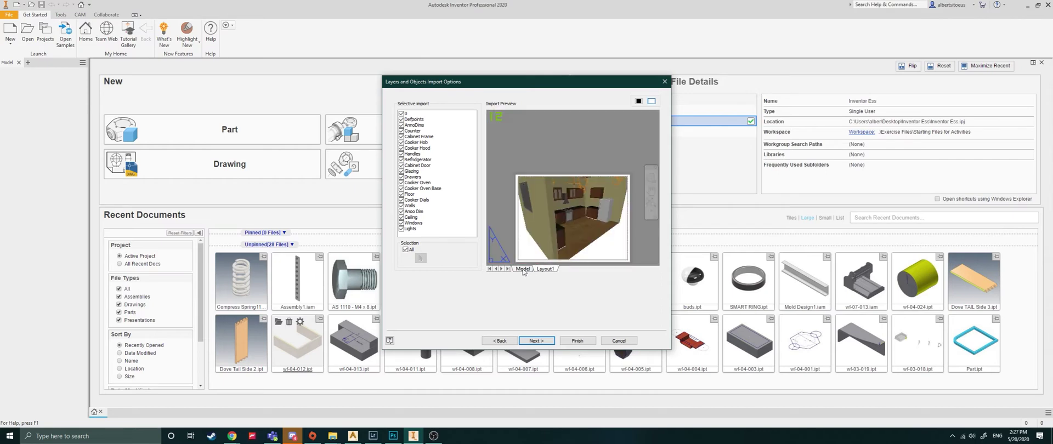
click(523, 269)
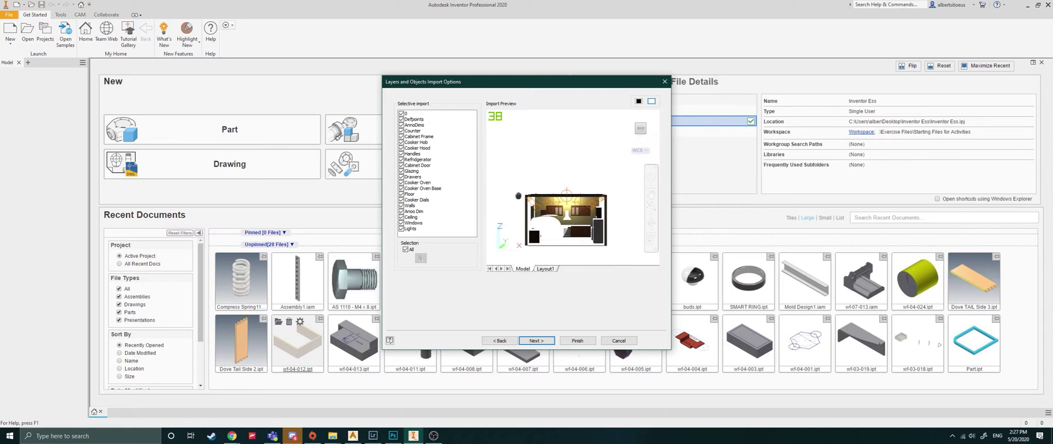
click(535, 342)
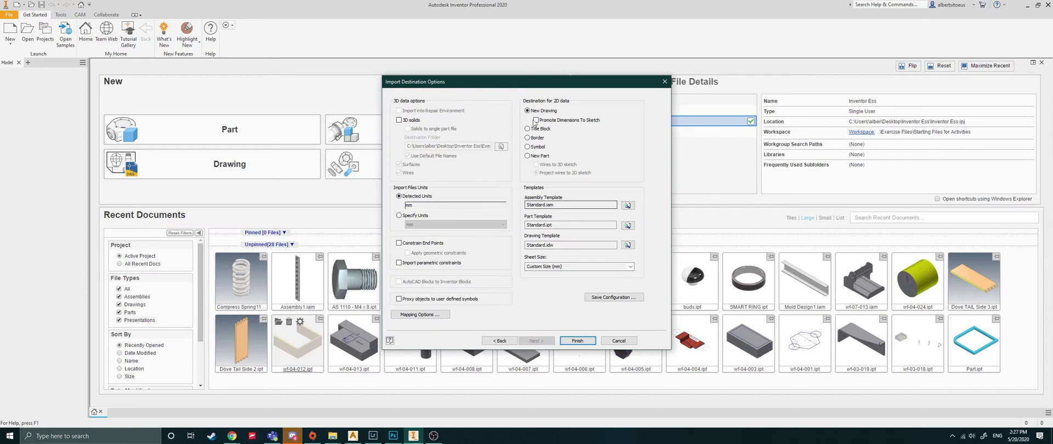
Step: Import the kitchen's 3D data as solids and finish the DWG import
click(399, 120)
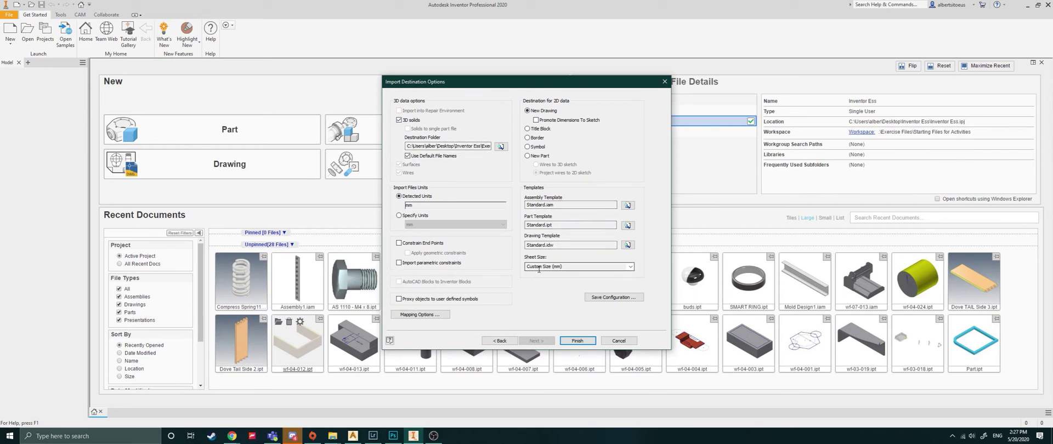
click(585, 342)
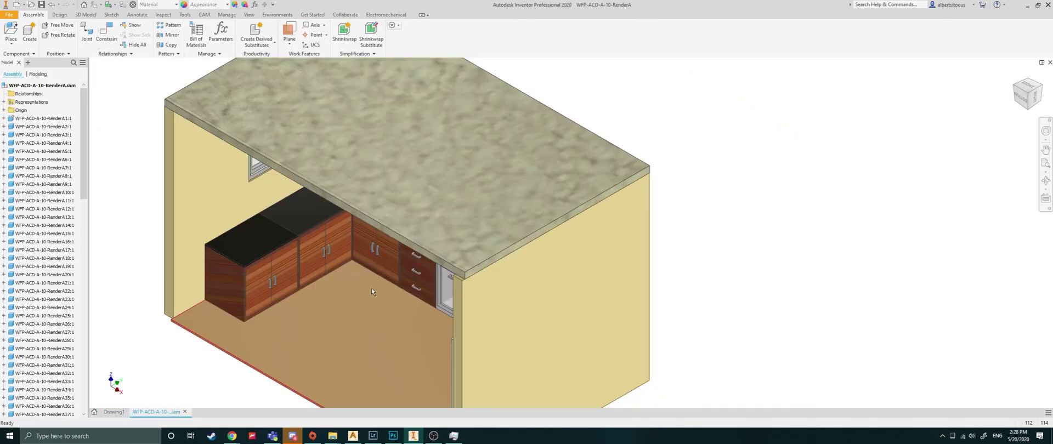
Step: Orbit the imported kitchen, select the top assembly node, and bring up the Open dialog
shift+middle_drag(371, 288, 395, 239)
click(64, 85)
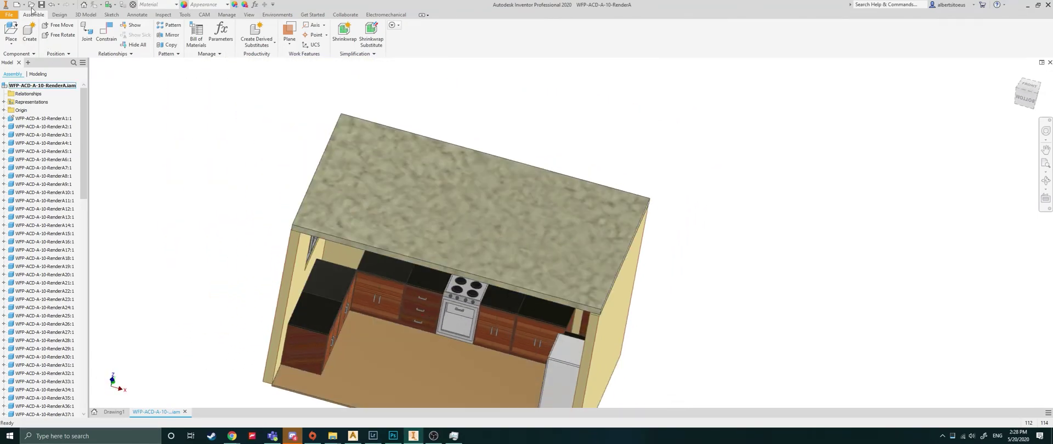
click(31, 6)
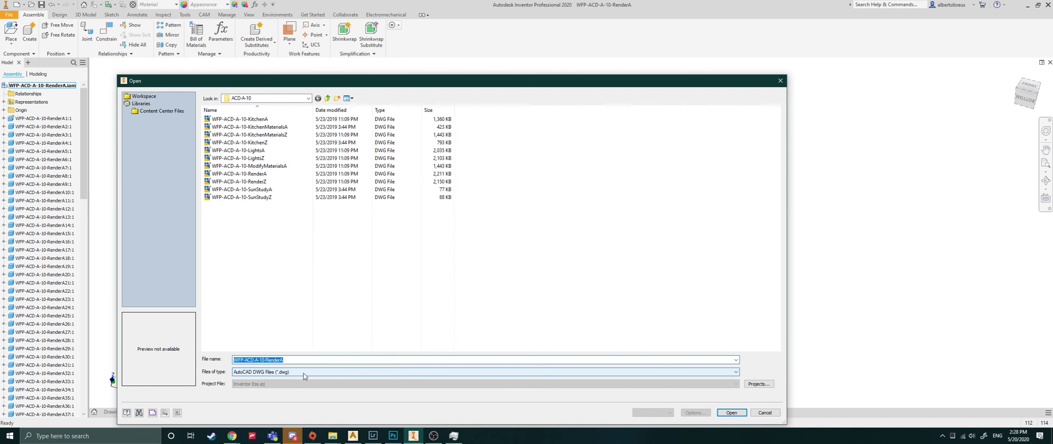
Step: Import WFP-ACD-A-10-RenderA.dwg again with the Import option, accepting the search-path message
click(262, 174)
click(695, 413)
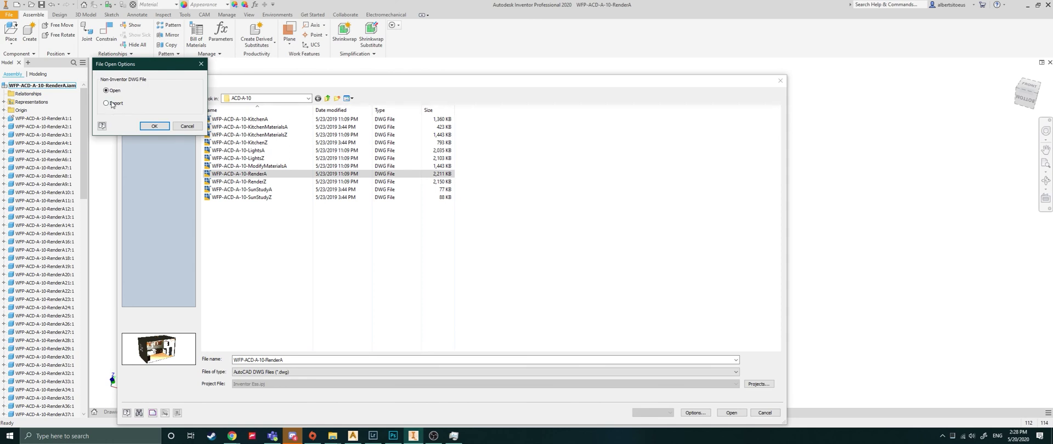
click(156, 125)
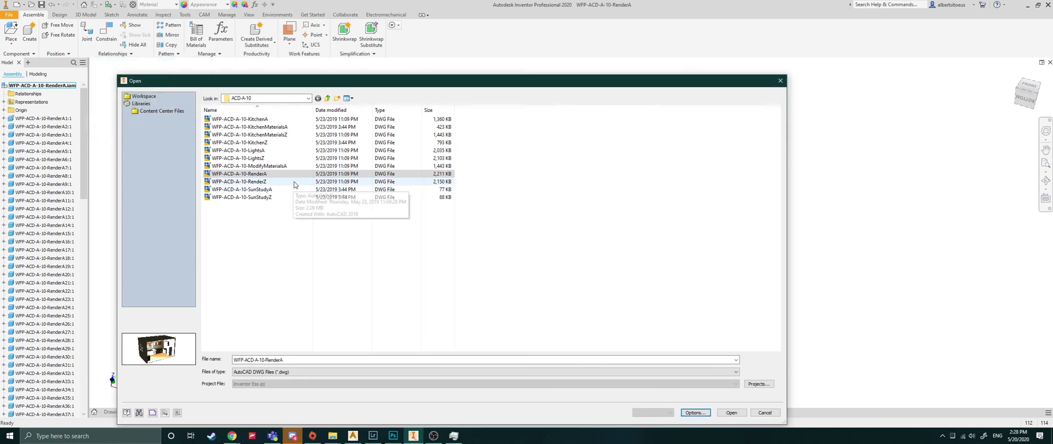
click(732, 413)
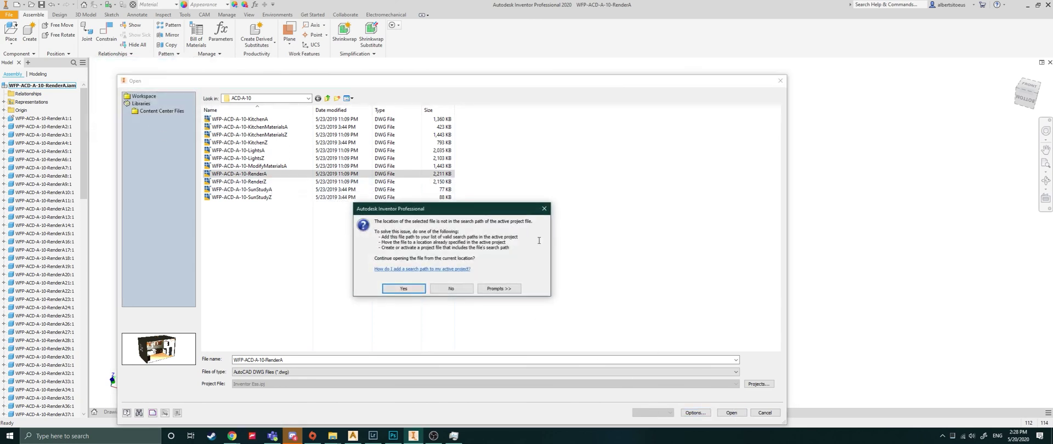
click(404, 289)
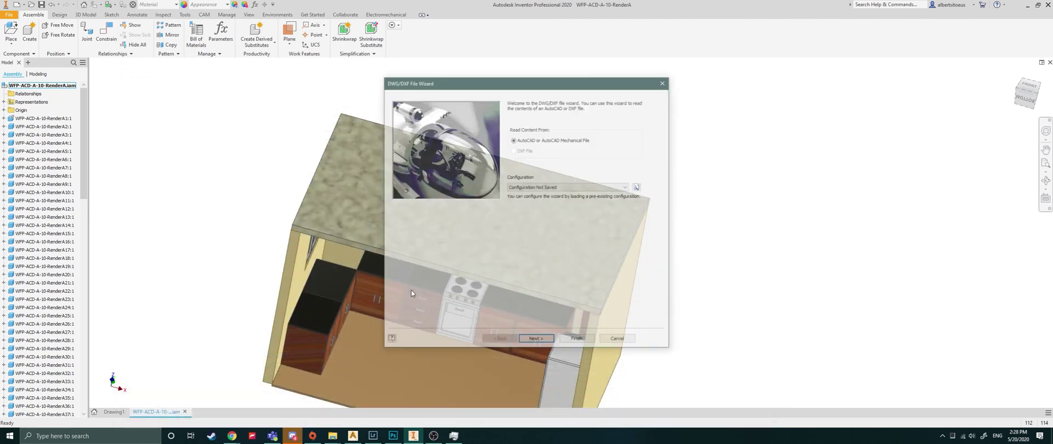